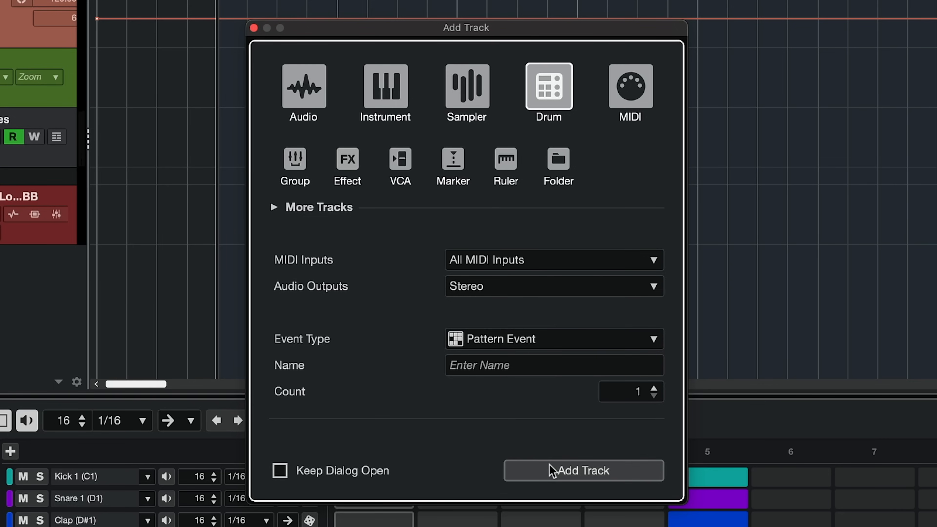
Step: Add one stereo drum track with the Pattern Event type and open its pattern in the editor
{"action": "left_click", "coordinate": [550, 469]}
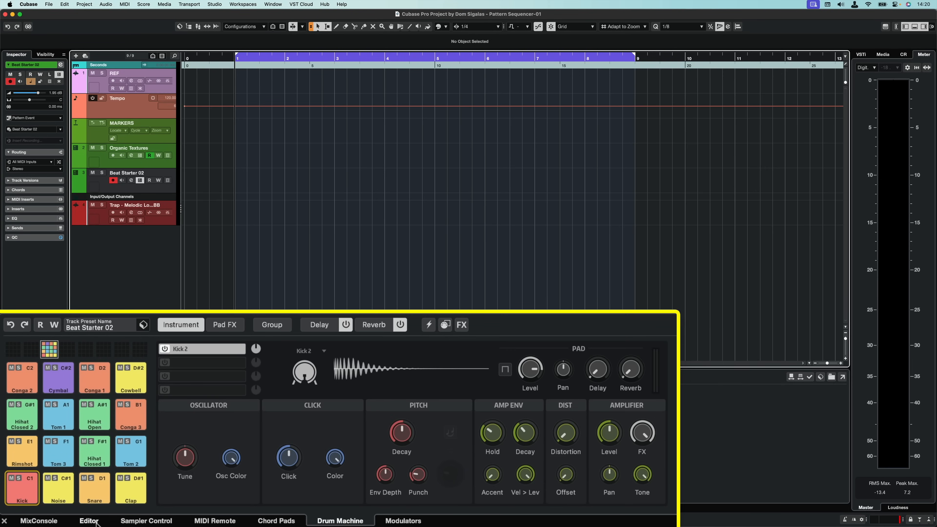
{"action": "left_click", "coordinate": [88, 521]}
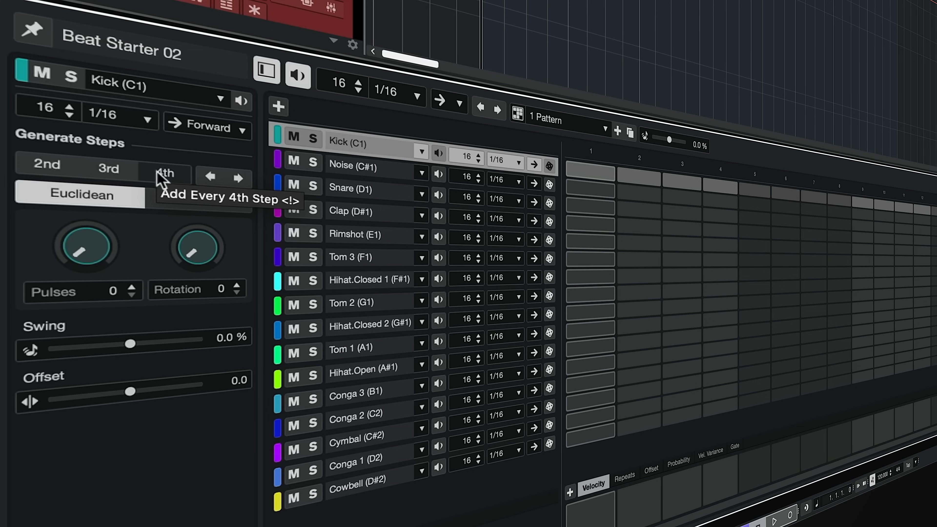
Step: Generate kick hits on every 4th step, add one on step 15, and place snare hits on steps 5 and 13
{"action": "left_click", "coordinate": [157, 173]}
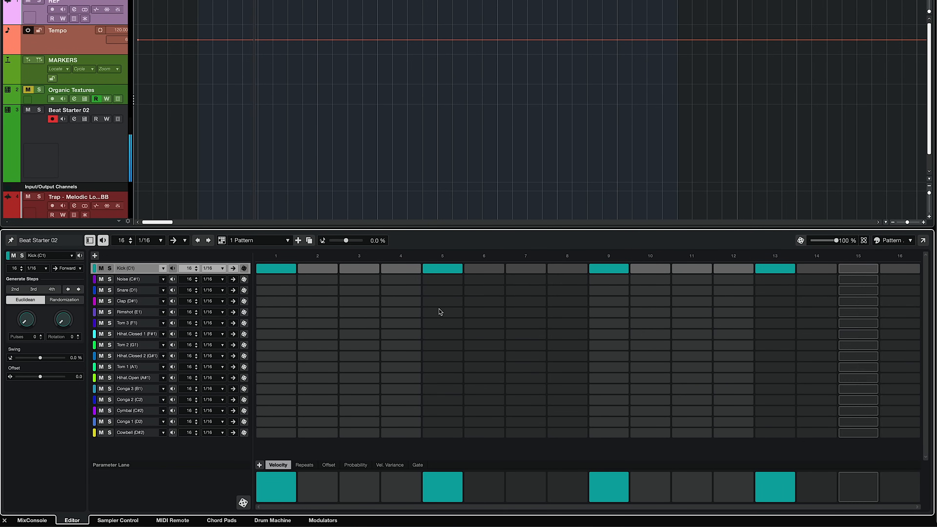
{"action": "left_click", "coordinate": [858, 272]}
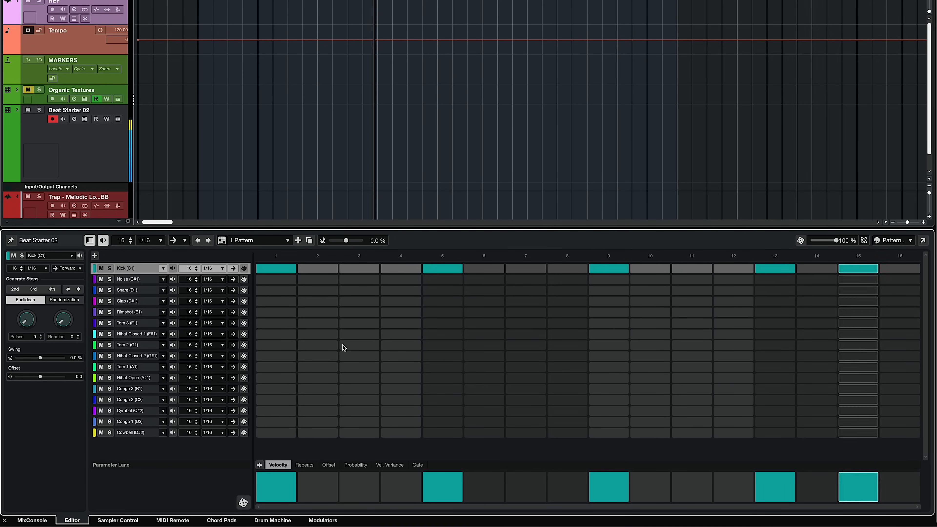
{"action": "left_click", "coordinate": [439, 291]}
{"action": "left_click", "coordinate": [776, 290]}
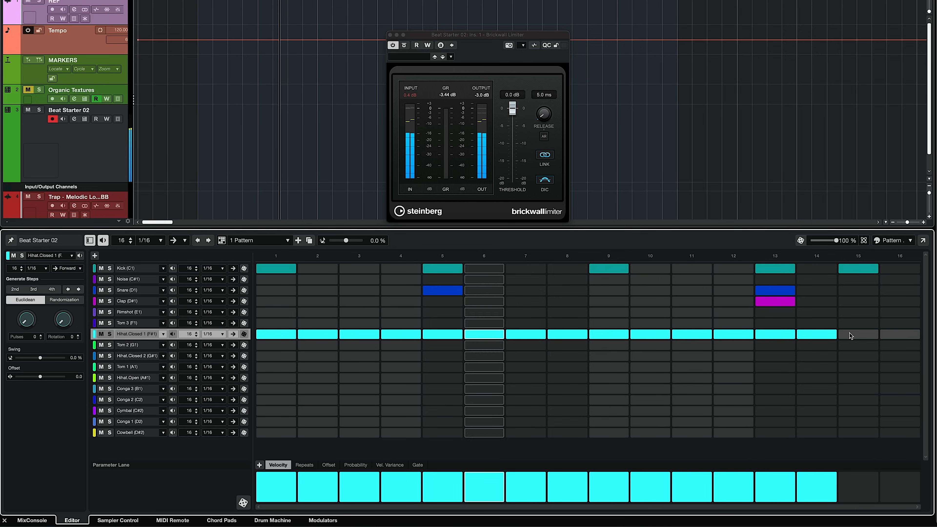
Step: Fill the Hihat.Closed 1 lane through step 16 and add Conga 1 on step 11 and Conga 2 on step 12
{"action": "left_click_drag", "start_coordinate": [847, 335], "coordinate": [896, 338]}
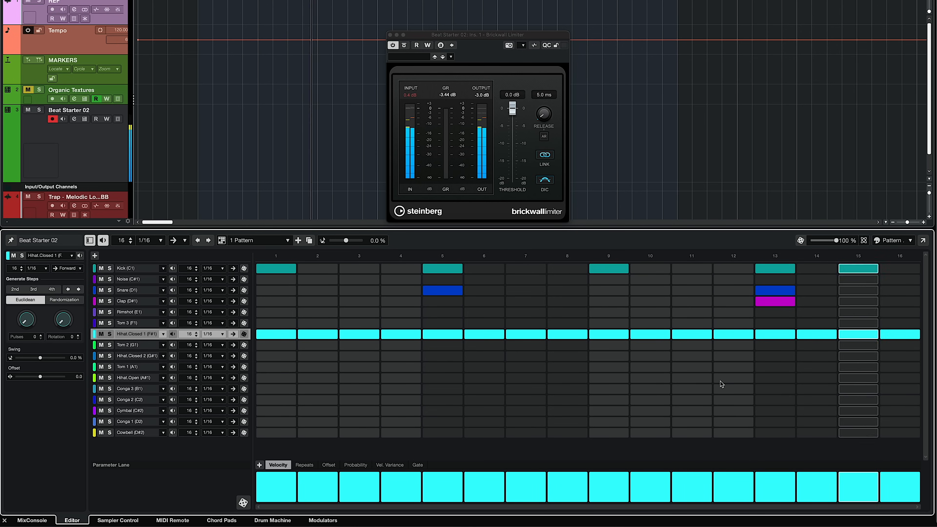
{"action": "left_click", "coordinate": [688, 421]}
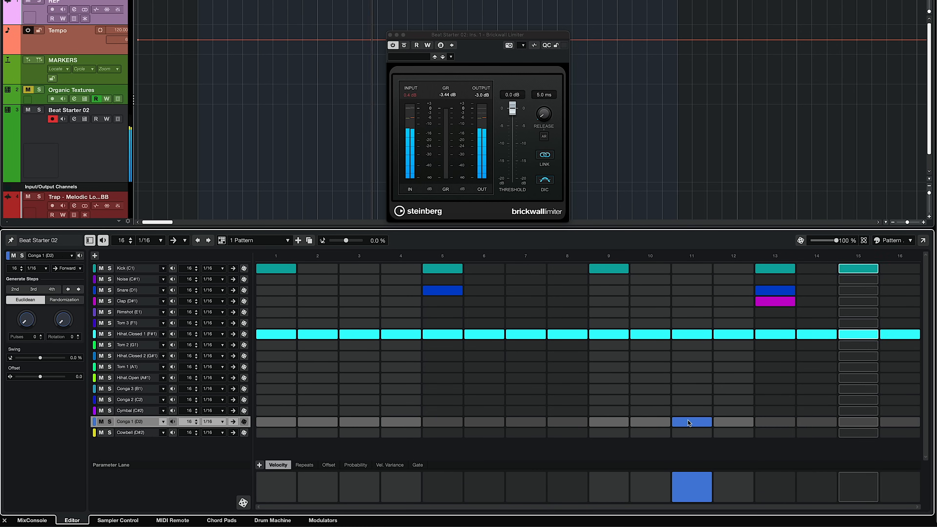
{"action": "left_click", "coordinate": [727, 400]}
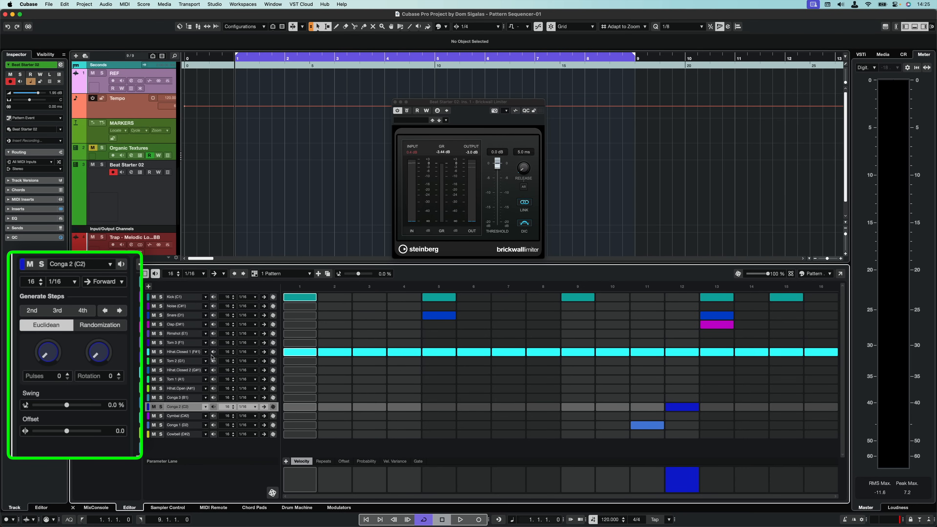
Step: Try generating Tom 1 hits on every 2nd step and with the Euclidean pulses
{"action": "left_click", "coordinate": [176, 381]}
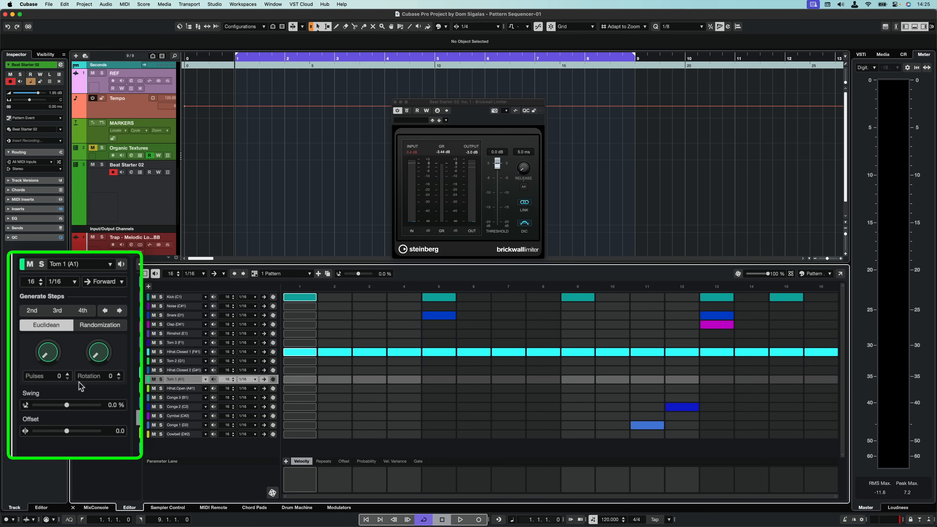
{"action": "left_click", "coordinate": [33, 310]}
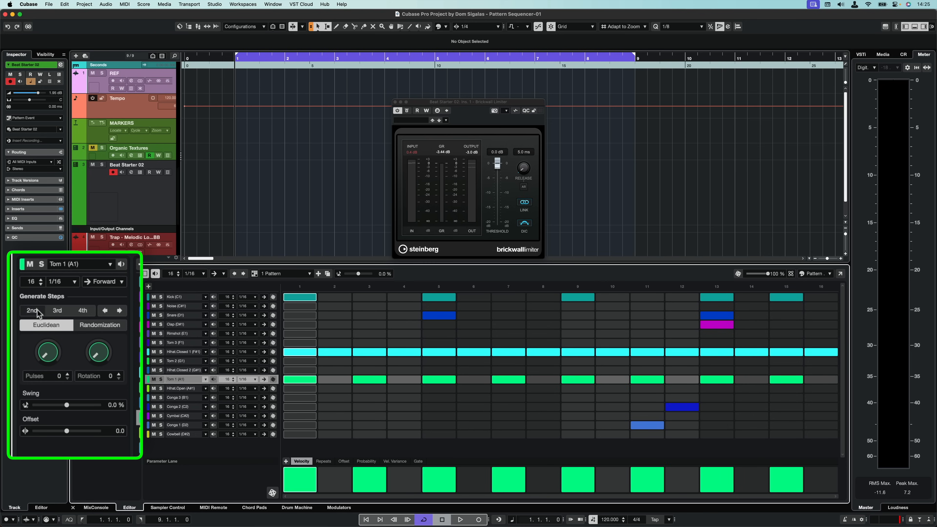
{"action": "left_click_drag", "start_coordinate": [47, 356], "coordinate": [42, 358]}
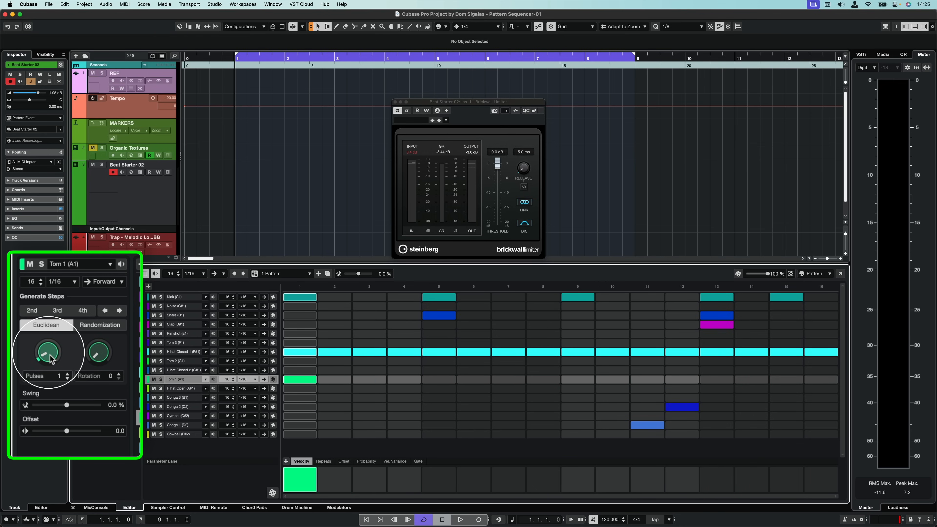
{"action": "left_click_drag", "start_coordinate": [47, 356], "coordinate": [48, 352]}
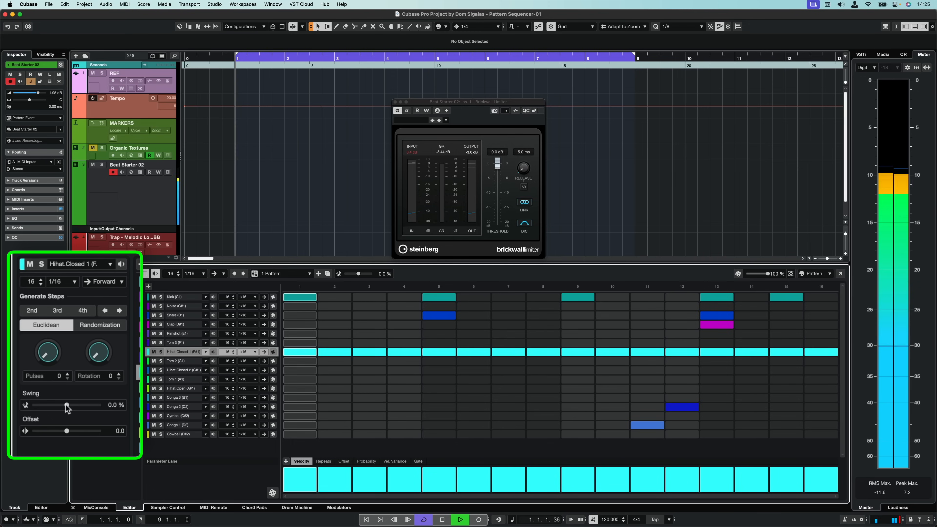
Step: Try a swing of about 52.4 % on the Hihat.Closed 1 lane
{"action": "left_click_drag", "start_coordinate": [67, 407], "coordinate": [86, 410]}
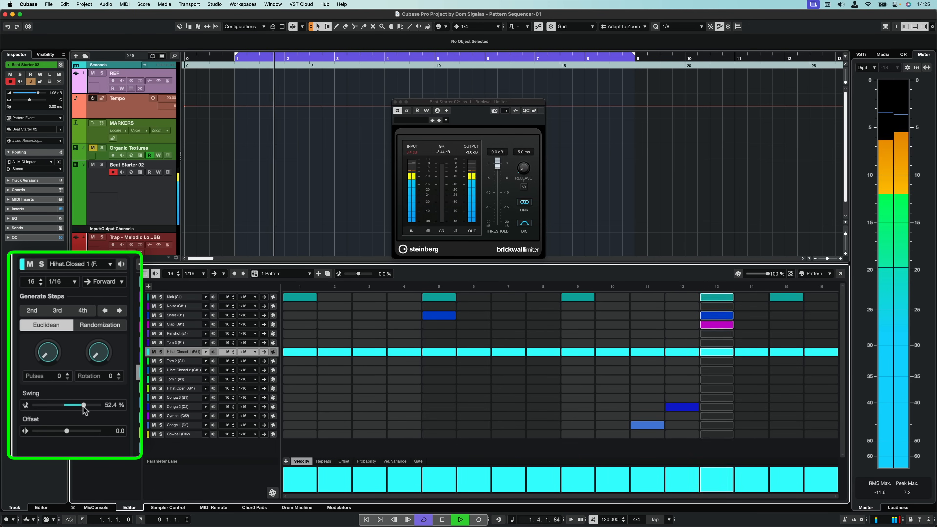
{"action": "left_click_drag", "start_coordinate": [86, 409], "coordinate": [91, 438]}
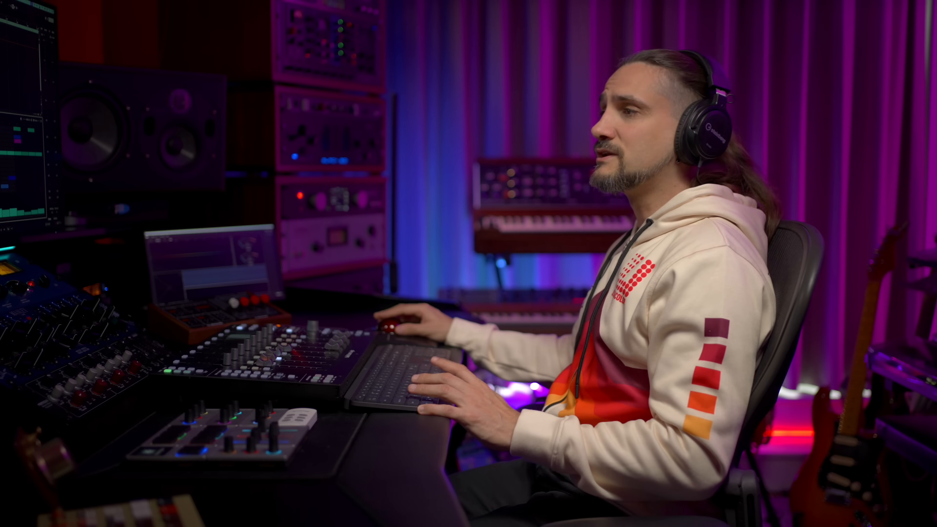
Step: Randomize the steps of the Hihat.Closed 1 lane several times with the Closed HiHat style
{"action": "left_click", "coordinate": [115, 353]}
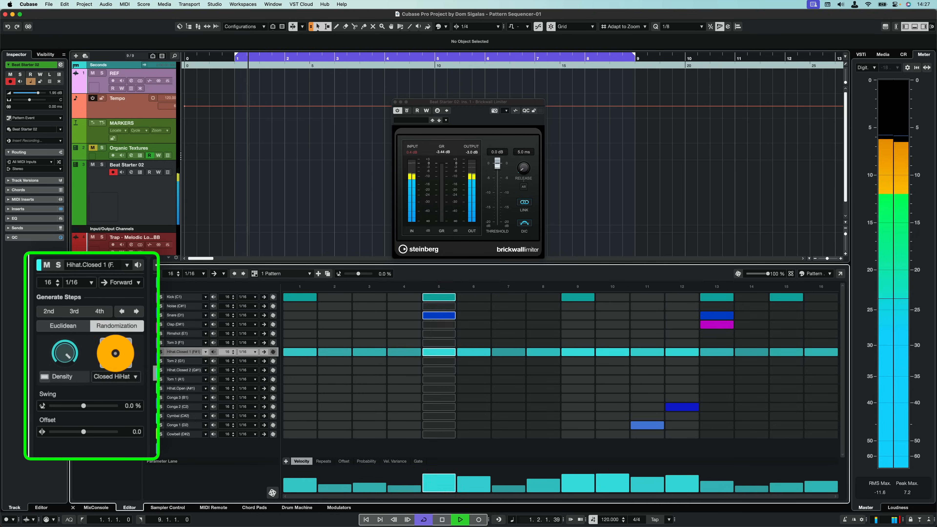
{"action": "left_click", "coordinate": [116, 354]}
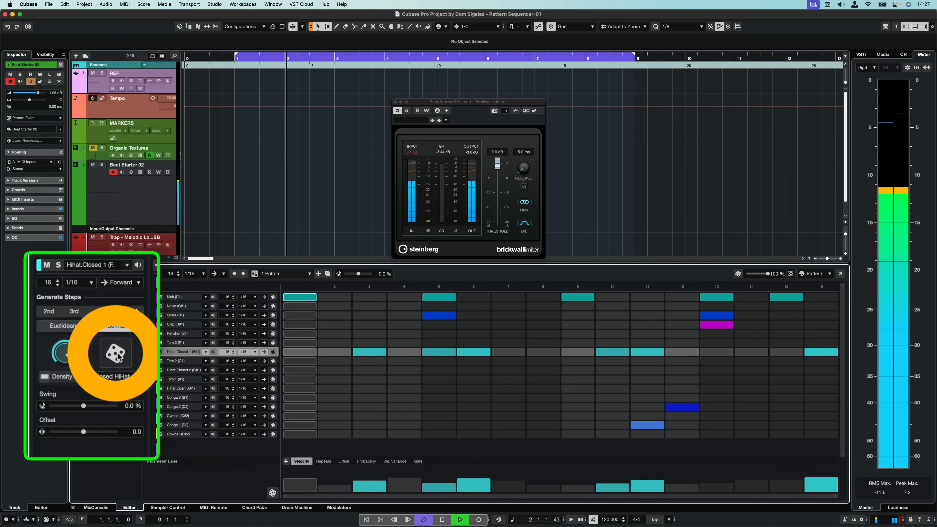
{"action": "left_click", "coordinate": [131, 362]}
{"action": "left_click", "coordinate": [130, 360]}
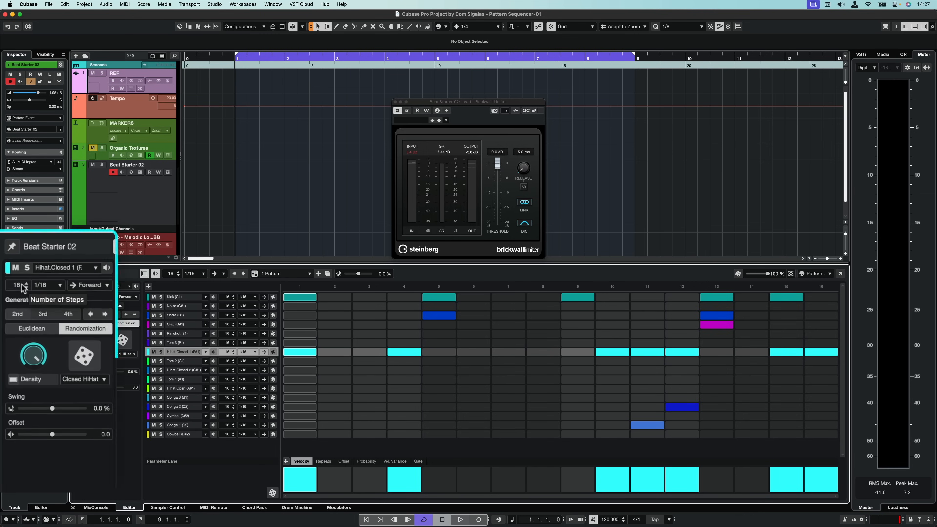
Step: Try 18 steps on the Hihat.Closed 1 lane, restore 16, and view its step resolution and play direction settings
{"action": "scroll", "coordinate": [47, 274], "scroll_direction": "up", "scroll_amount": 2}
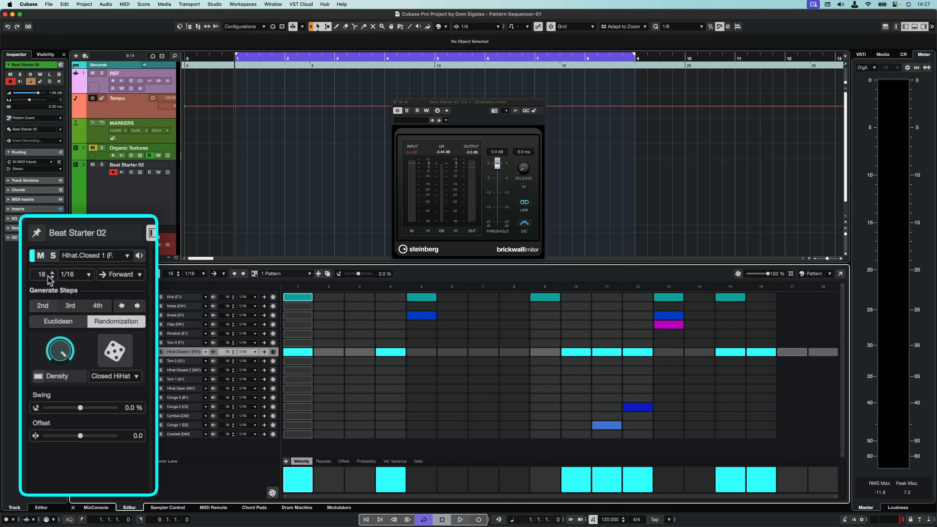
{"action": "scroll", "coordinate": [47, 276], "scroll_direction": "down", "scroll_amount": 2}
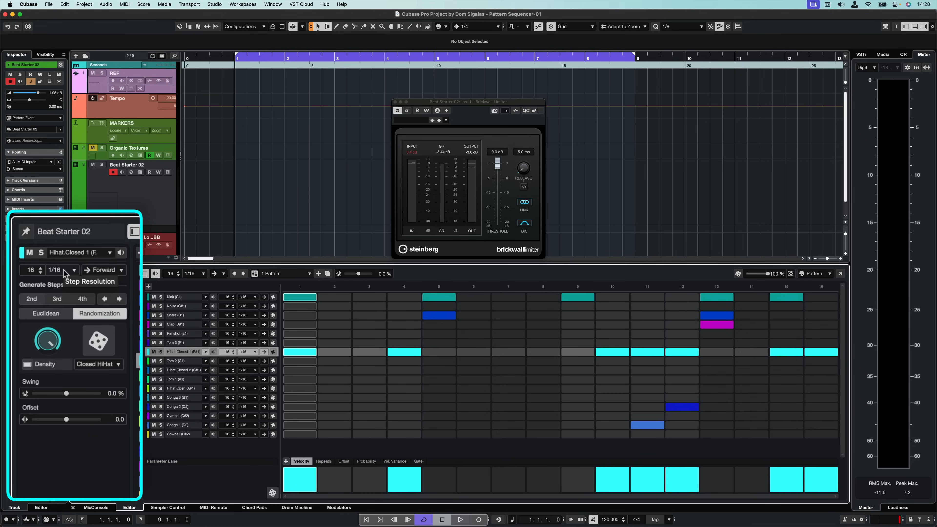
{"action": "left_click", "coordinate": [65, 273]}
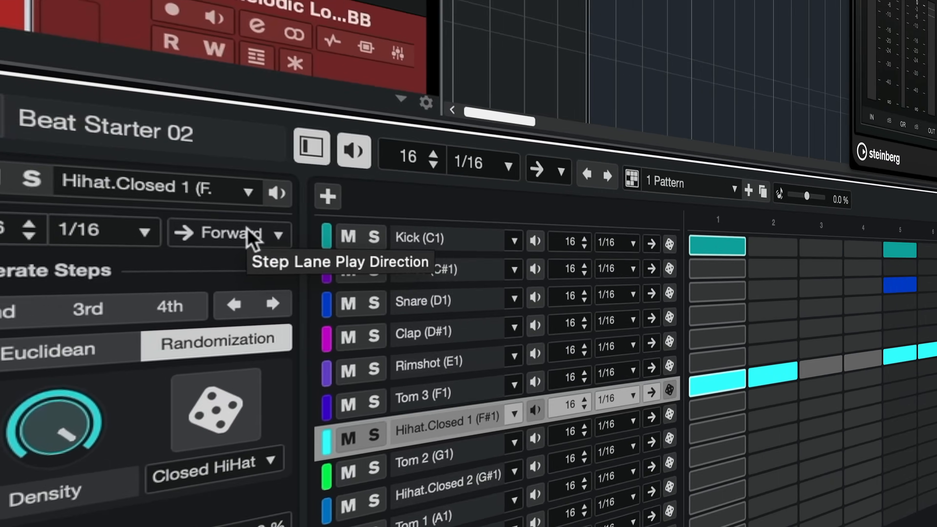
{"action": "left_click", "coordinate": [142, 225]}
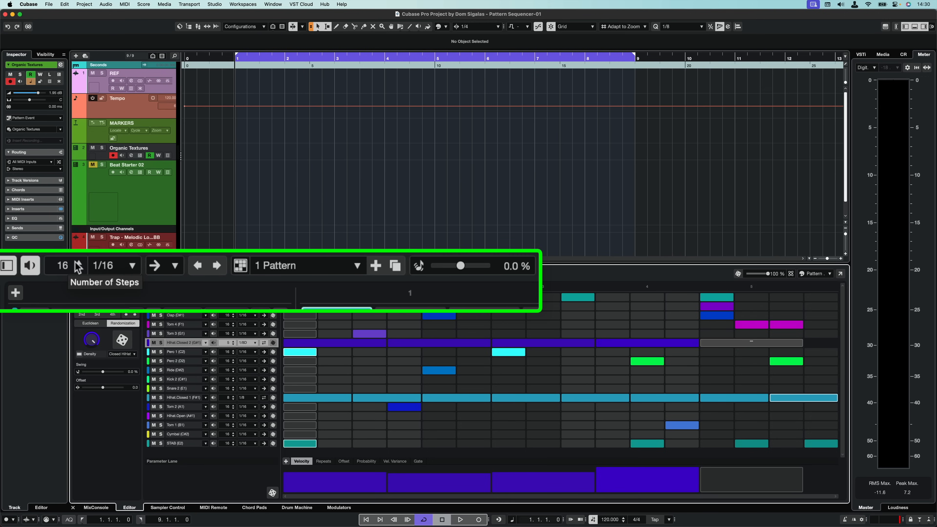
Step: Try changing the Organic Textures pattern's number of steps and overall swing, restoring both to 16 and 0.0 %
{"action": "left_click", "coordinate": [80, 271]}
{"action": "left_click", "coordinate": [80, 264]}
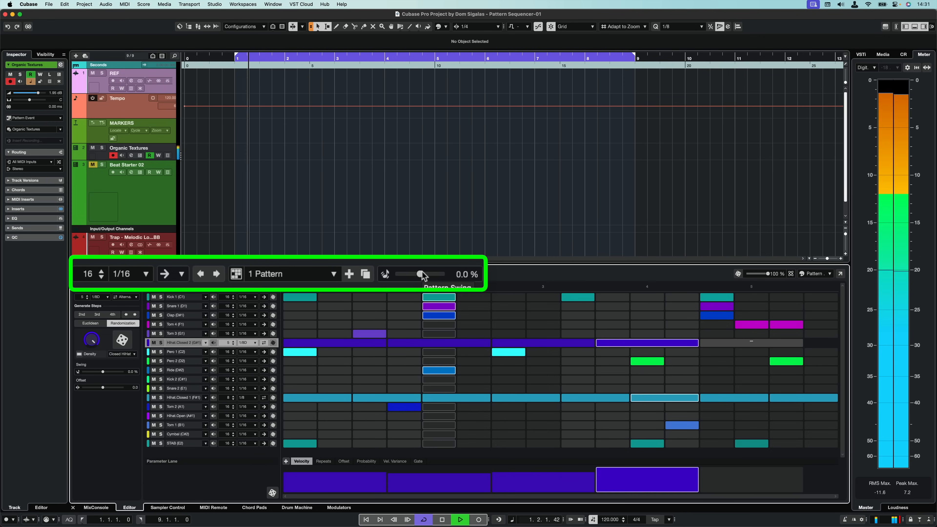
{"action": "left_click_drag", "start_coordinate": [422, 273], "coordinate": [435, 273]}
{"action": "left_click", "coordinate": [435, 272], "text": "super"}
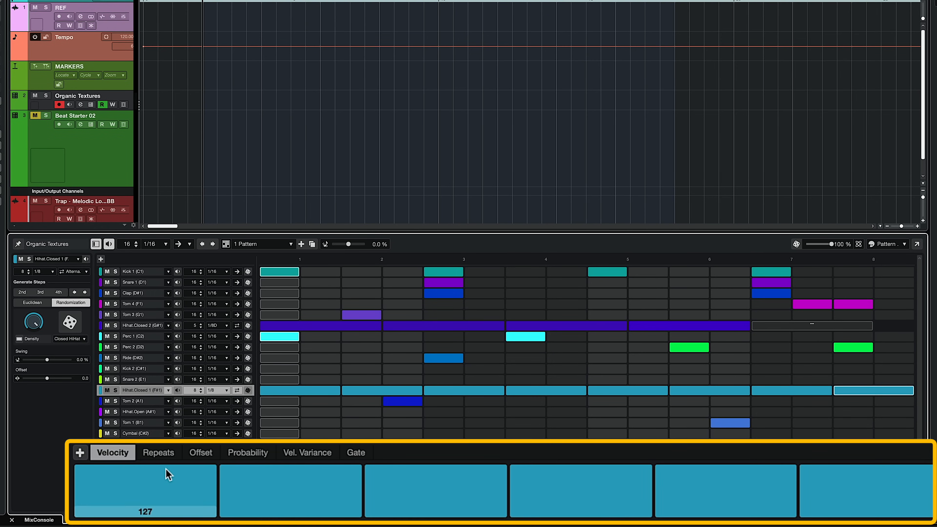
Step: Vary the Hihat.Closed 1 velocities, then set 6 repeats on its second step and add repeats on its seventh
{"action": "mouse_move", "coordinate": [313, 475]}
{"action": "left_mouse_down"}
{"action": "mouse_move", "coordinate": [516, 491]}
{"action": "mouse_move", "coordinate": [720, 477]}
{"action": "left_mouse_up"}
{"action": "left_click", "coordinate": [178, 453]}
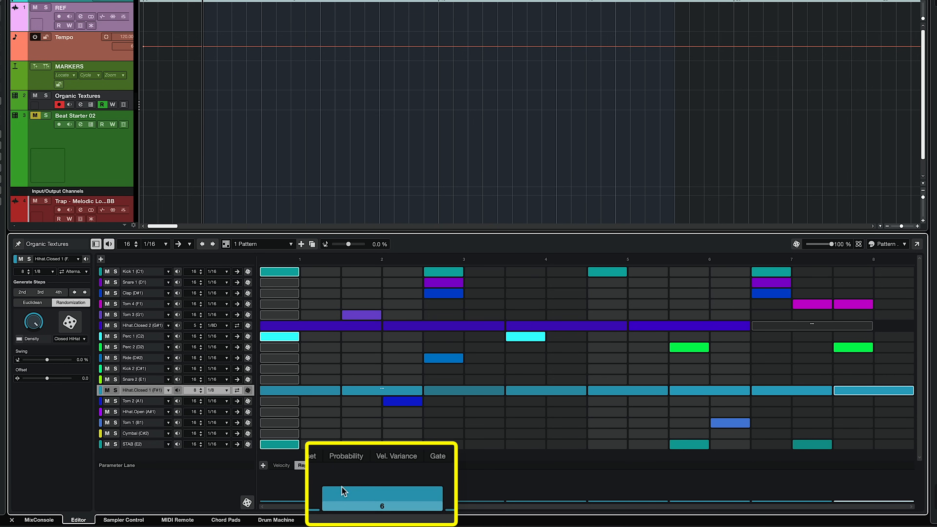
{"action": "mouse_move", "coordinate": [342, 484]}
{"action": "left_mouse_down"}
{"action": "mouse_move", "coordinate": [341, 460]}
{"action": "mouse_move", "coordinate": [343, 484]}
{"action": "left_mouse_up"}
{"action": "key", "text": "space"}
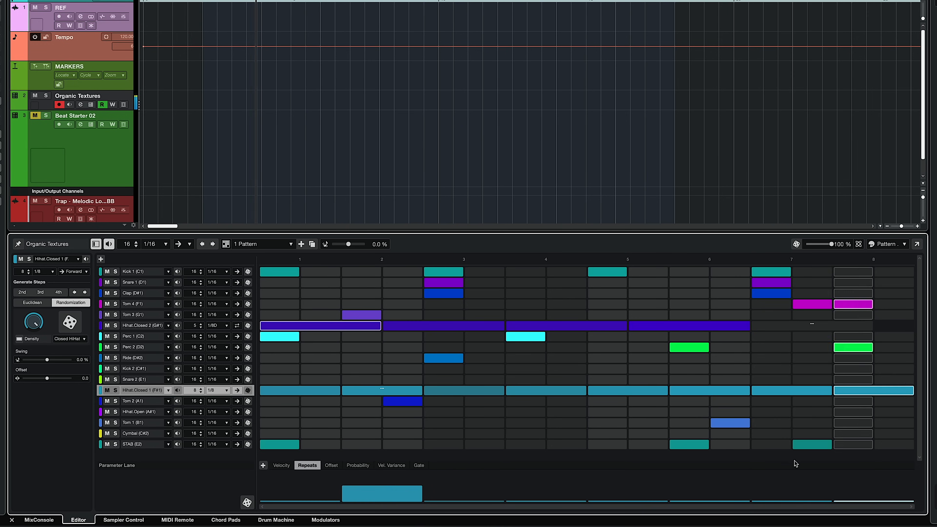
{"action": "left_click", "coordinate": [791, 479]}
{"action": "left_click", "coordinate": [792, 475]}
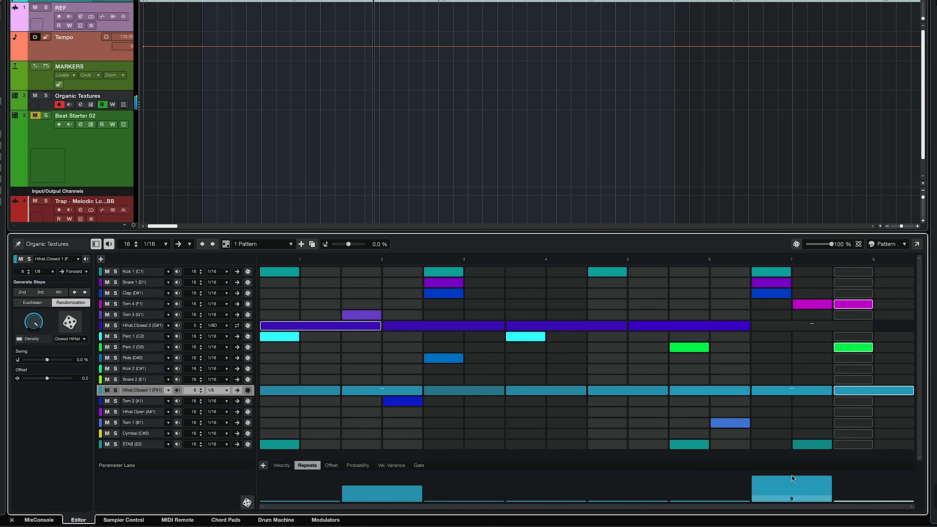
Step: Try varied probability values across all Hihat.Closed 1 steps and audition the lane in solo
{"action": "left_click", "coordinate": [332, 465]}
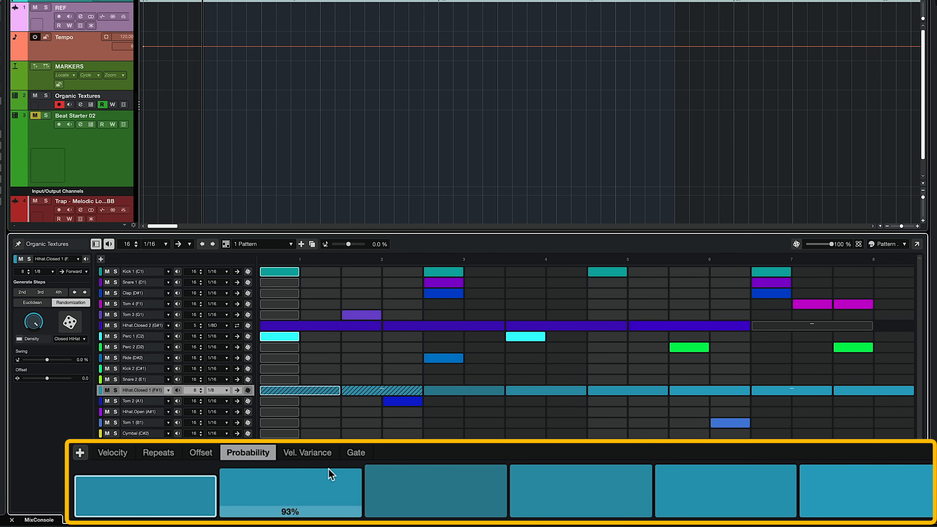
{"action": "mouse_move", "coordinate": [331, 474]}
{"action": "left_mouse_down"}
{"action": "mouse_move", "coordinate": [516, 493]}
{"action": "mouse_move", "coordinate": [710, 489]}
{"action": "left_mouse_up"}
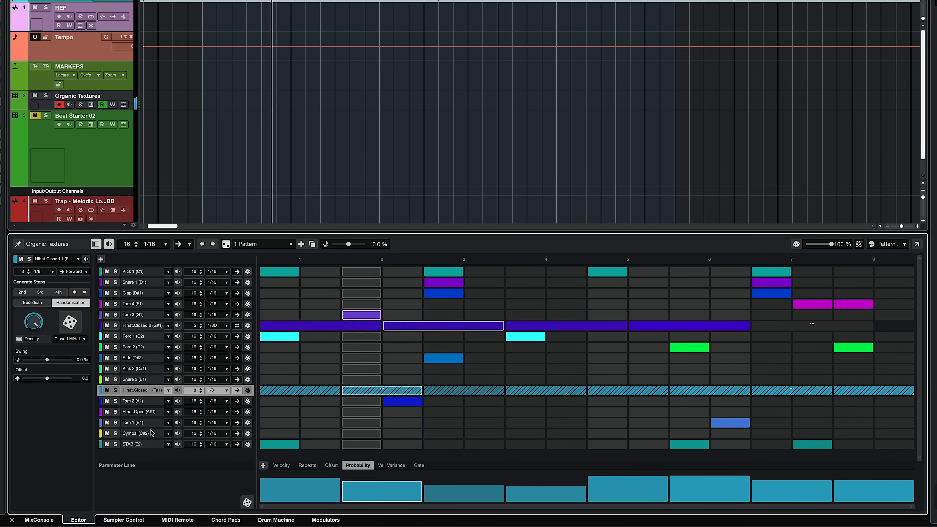
{"action": "left_click", "coordinate": [115, 391]}
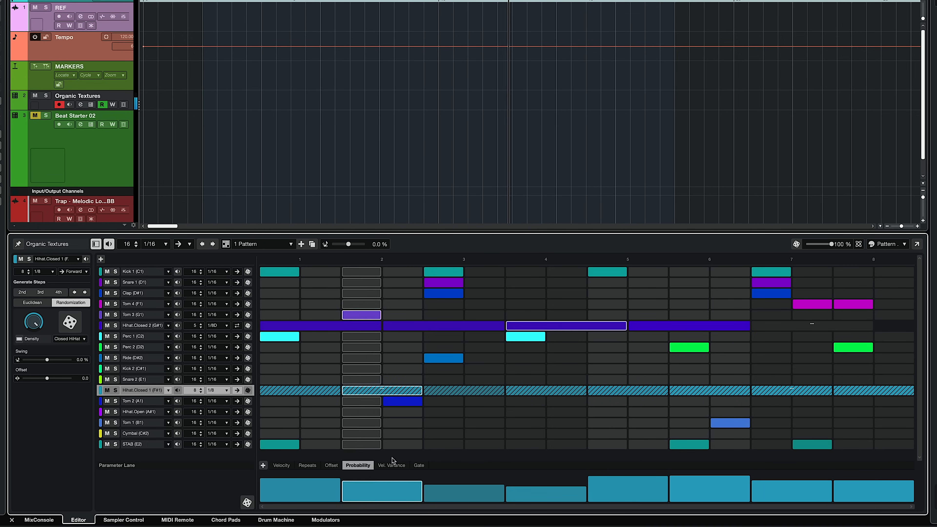
Step: Draw varied velocity variance values across the Hihat.Closed 1 steps and audition the lane in solo
{"action": "left_click_drag", "start_coordinate": [309, 478], "coordinate": [677, 427]}
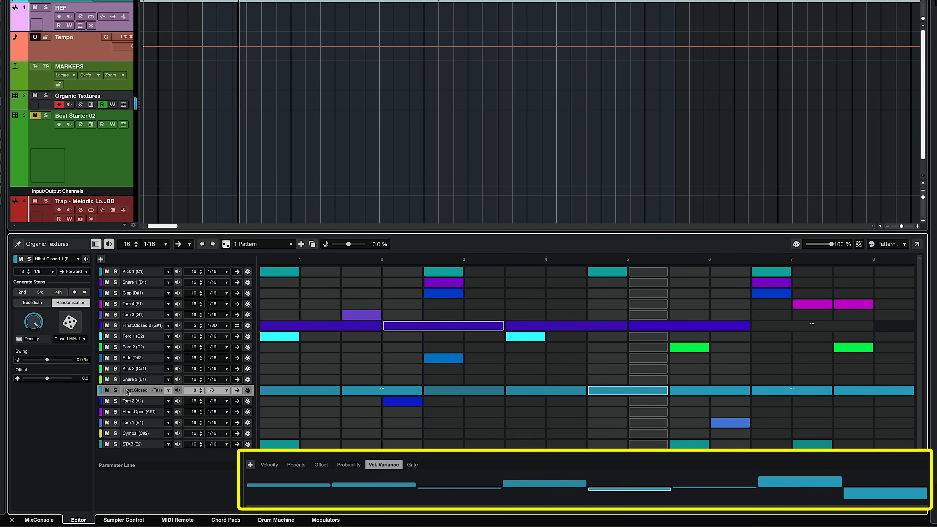
{"action": "left_click", "coordinate": [116, 391]}
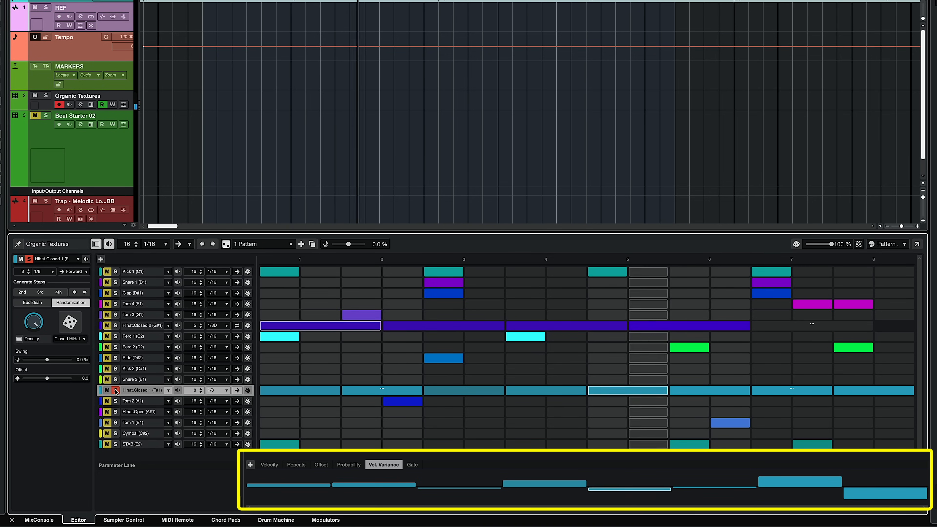
{"action": "left_click", "coordinate": [116, 392]}
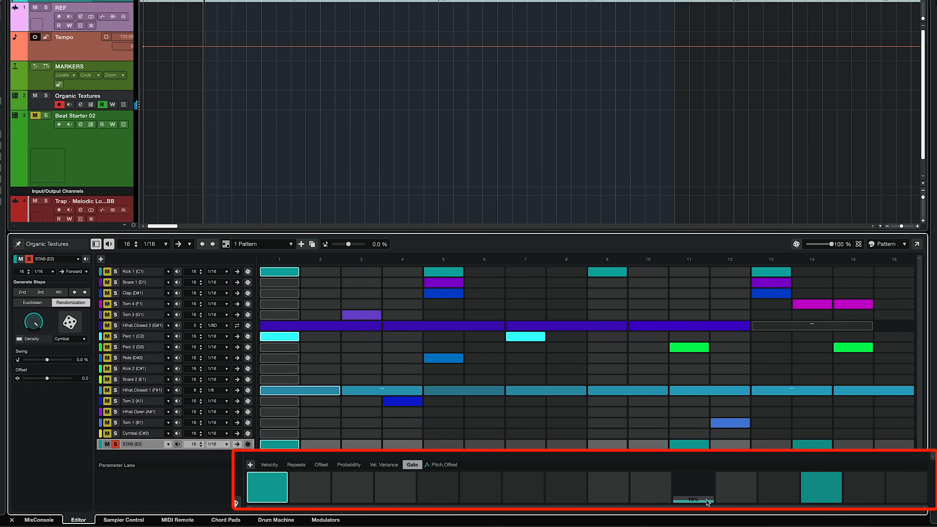
Step: Raise the STAB lane's gate on step 11 to full and adjust the Pitch.Offset of its step 14
{"action": "left_click_drag", "start_coordinate": [706, 499], "coordinate": [708, 459]}
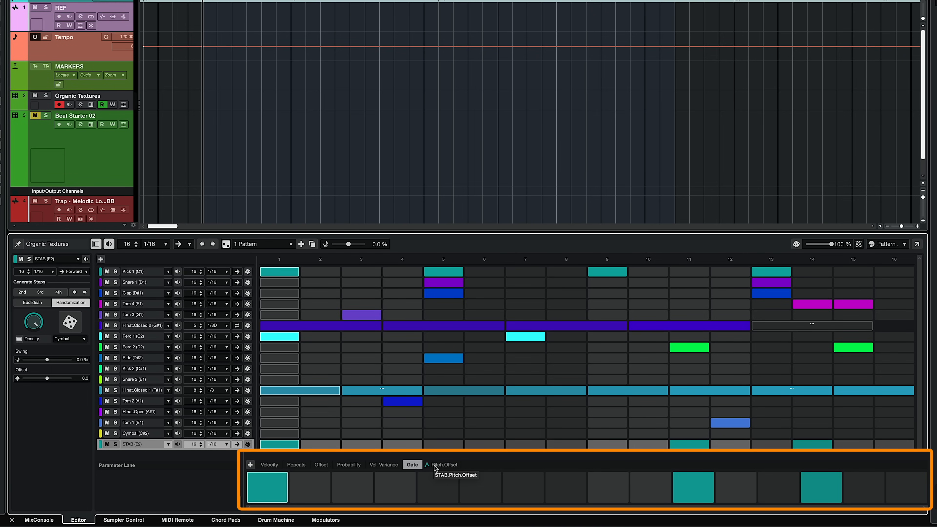
{"action": "left_click", "coordinate": [442, 465]}
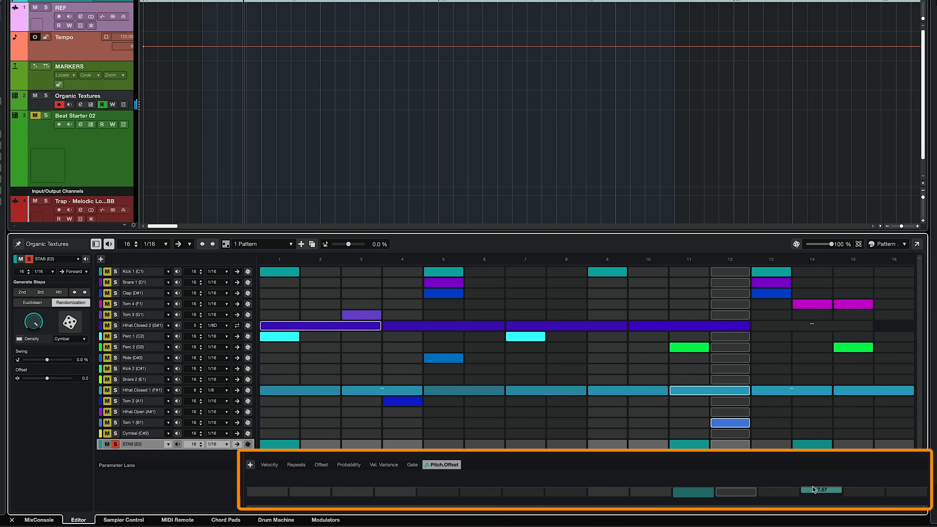
{"action": "mouse_move", "coordinate": [813, 486]}
{"action": "left_mouse_down"}
{"action": "mouse_move", "coordinate": [814, 478]}
{"action": "mouse_move", "coordinate": [814, 493]}
{"action": "left_mouse_up"}
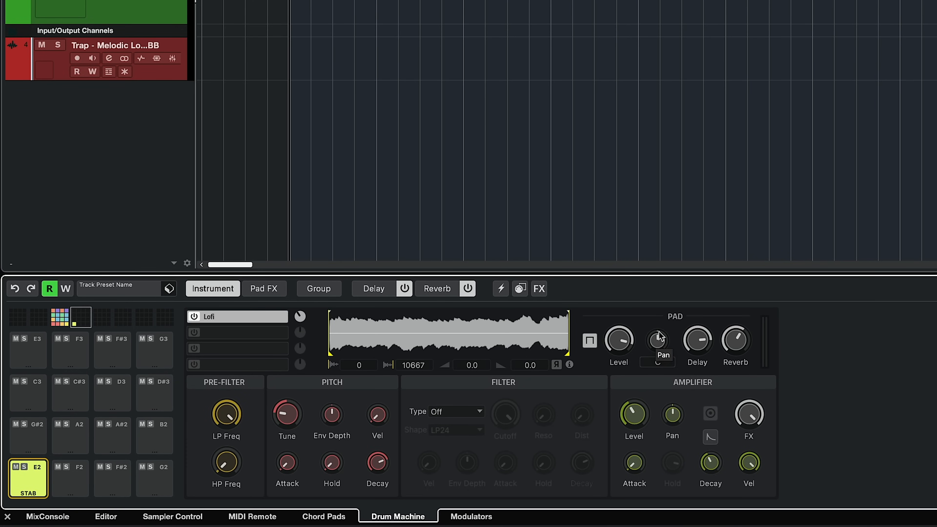
Step: Assign the STAB pad's Pan to Pattern Editor step automation, then show its Pan parameter lane in the editor and audition it
{"action": "right_click", "coordinate": [659, 342]}
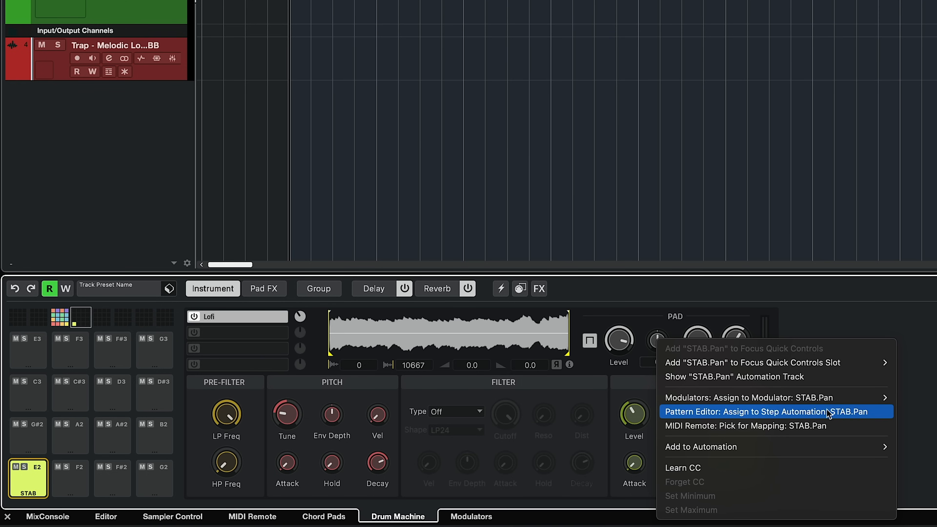
{"action": "left_click", "coordinate": [860, 413]}
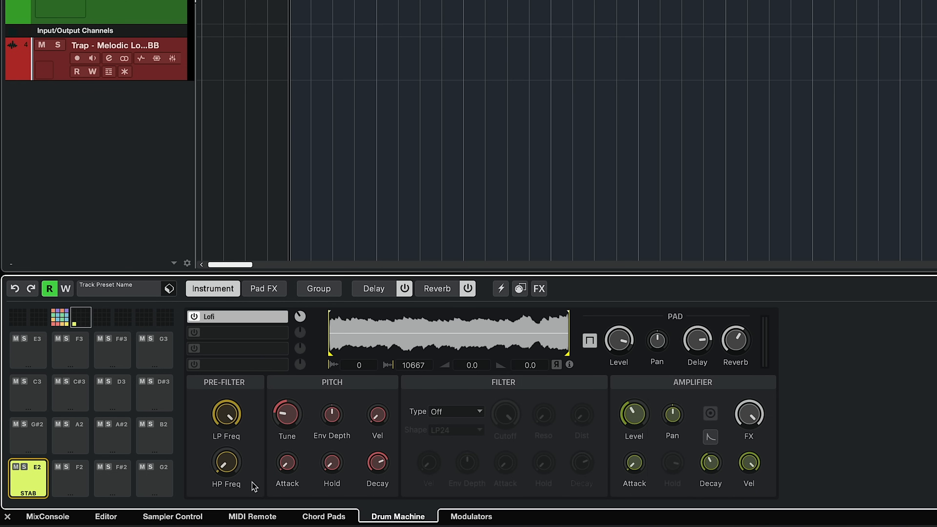
{"action": "left_click", "coordinate": [106, 517]}
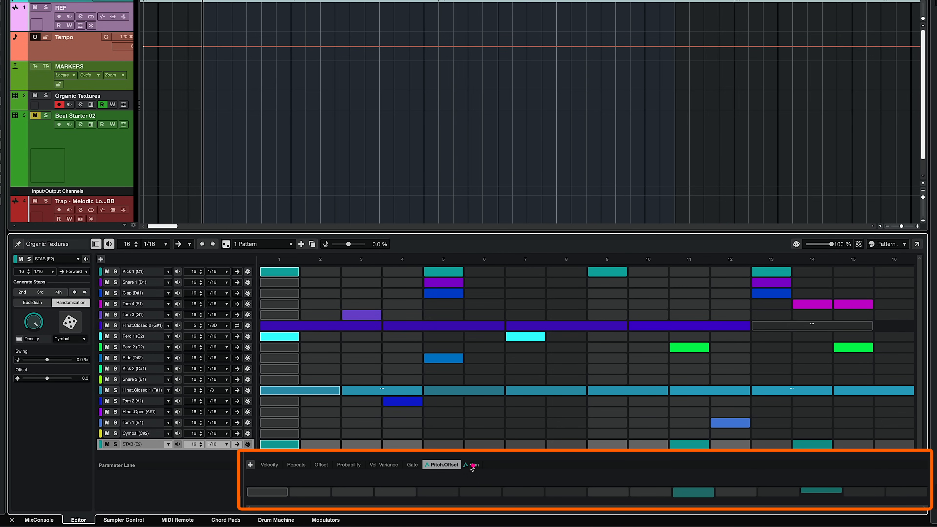
{"action": "left_click", "coordinate": [472, 466]}
{"action": "key", "text": "space"}
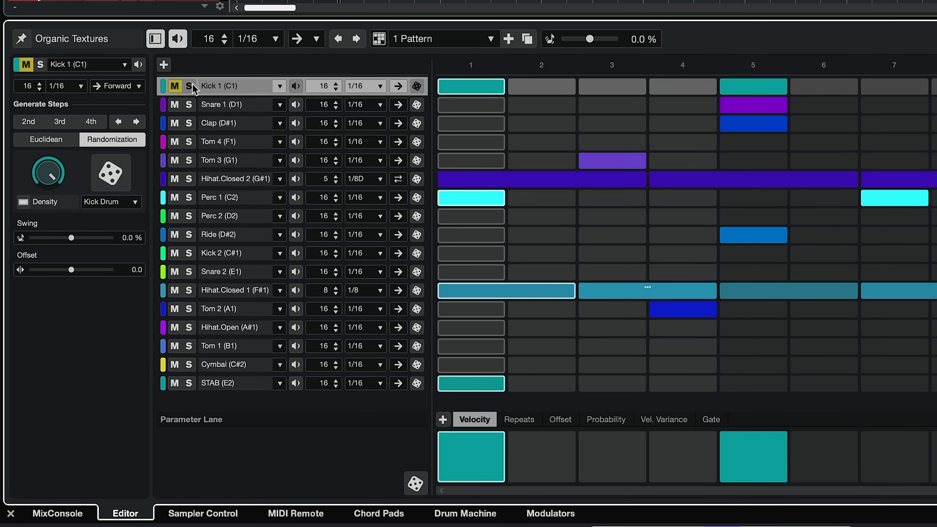
Step: Check the sound assignments available for the Kick 1 lane, keeping its current sound
{"action": "left_click", "coordinate": [279, 86]}
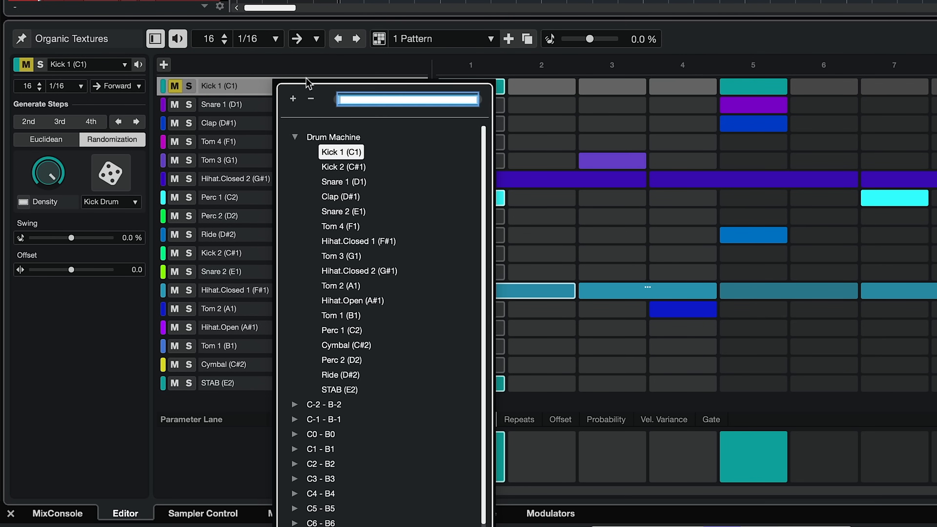
{"action": "left_click", "coordinate": [314, 78]}
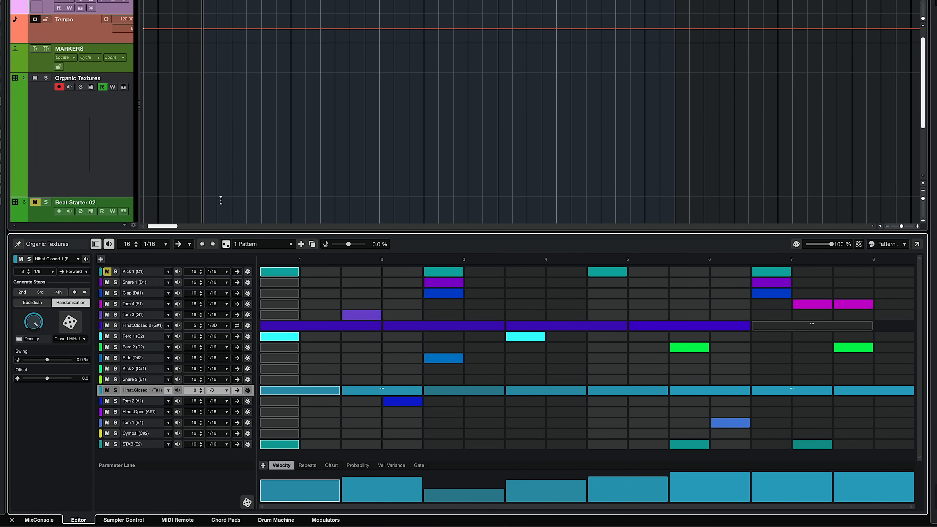
Step: Try deleting the pattern event on the Organic Textures track and undo the deletion
{"action": "left_click_drag", "start_coordinate": [224, 243], "coordinate": [201, 133]}
{"action": "left_click", "coordinate": [206, 136]}
{"action": "key", "text": "Delete"}
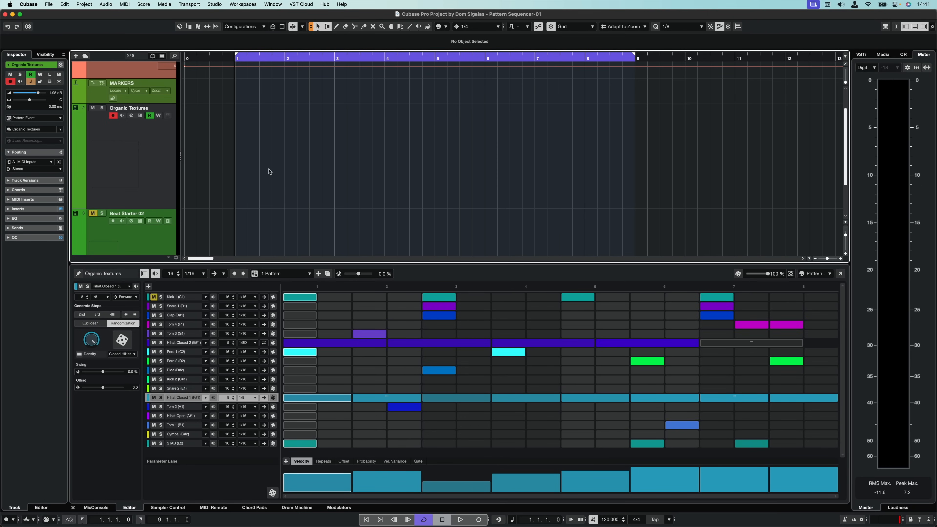
{"action": "key", "text": "super+z"}
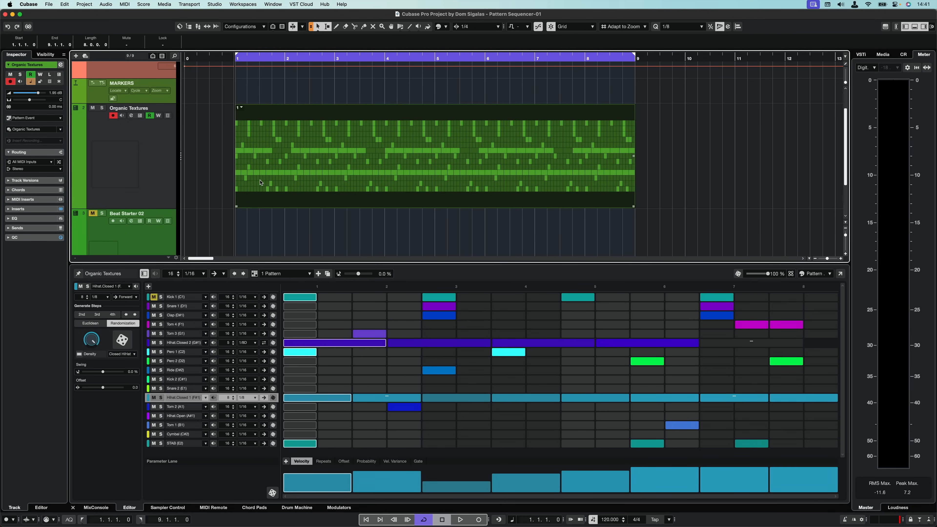
Step: Play the pattern, unmute the Kick 1 lane, and duplicate the current pattern
{"action": "key", "text": "space"}
{"action": "left_click", "coordinate": [154, 298]}
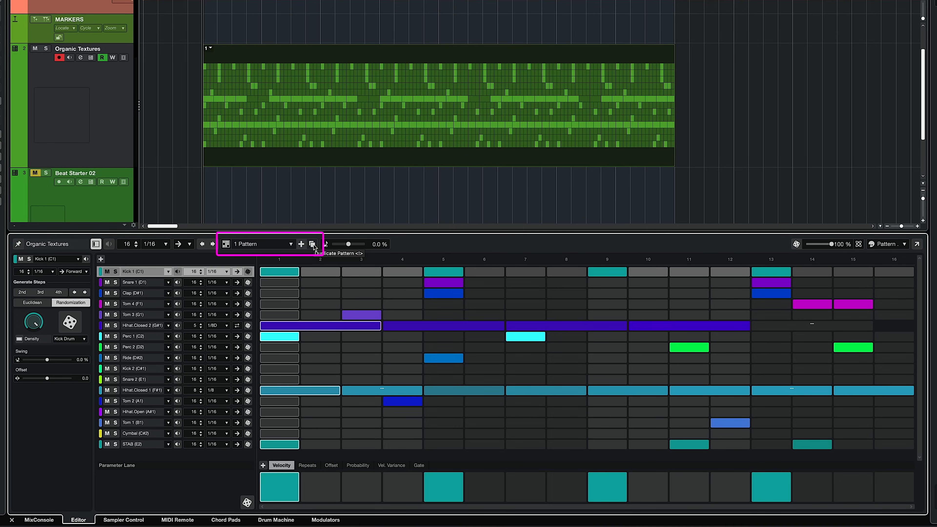
{"action": "left_click", "coordinate": [312, 245]}
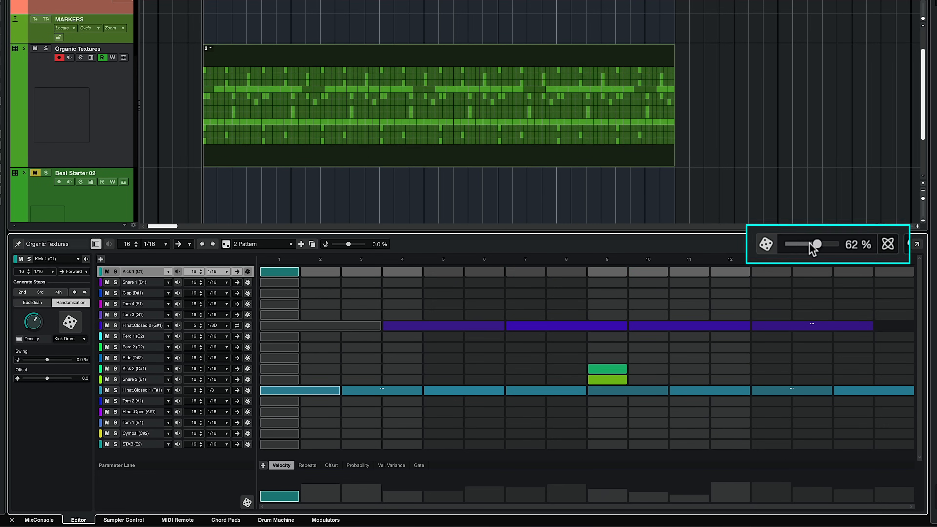
Step: Lower the duplicated pattern's randomization density to 29 % and randomize all its lanes repeatedly
{"action": "mouse_move", "coordinate": [829, 244]}
{"action": "left_mouse_down"}
{"action": "mouse_move", "coordinate": [793, 244]}
{"action": "mouse_move", "coordinate": [815, 244]}
{"action": "left_mouse_up"}
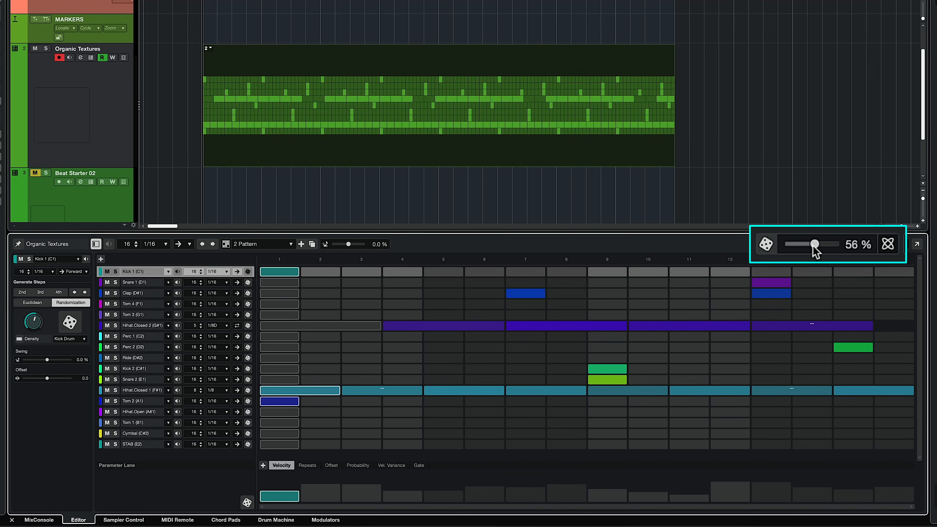
{"action": "left_click", "coordinate": [762, 244]}
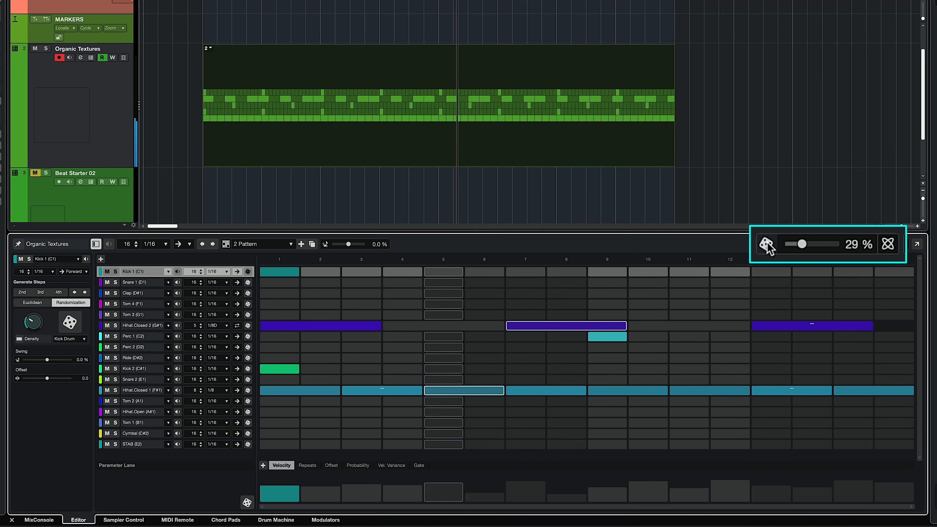
{"action": "left_click", "coordinate": [766, 244]}
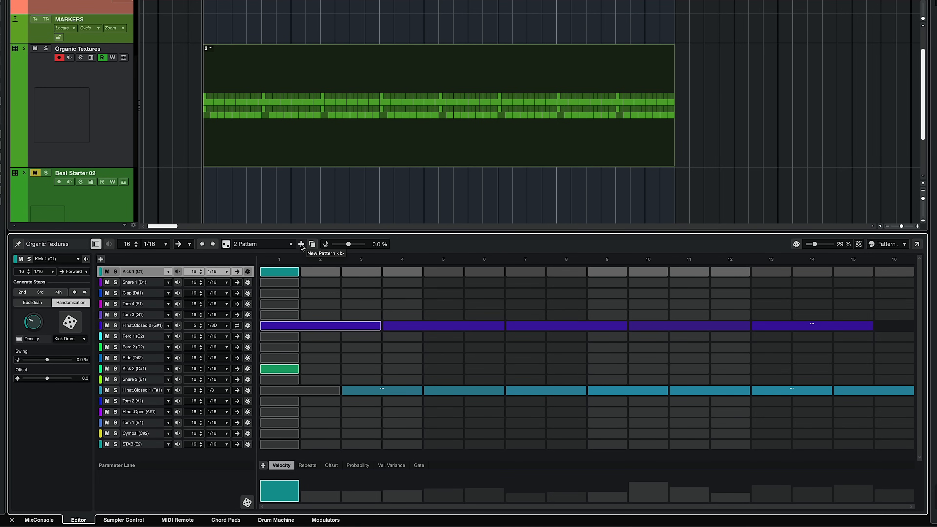
Step: Create a new empty pattern, randomize all its lanes up to 71 % density, and open the randomization mode options
{"action": "left_click", "coordinate": [301, 244]}
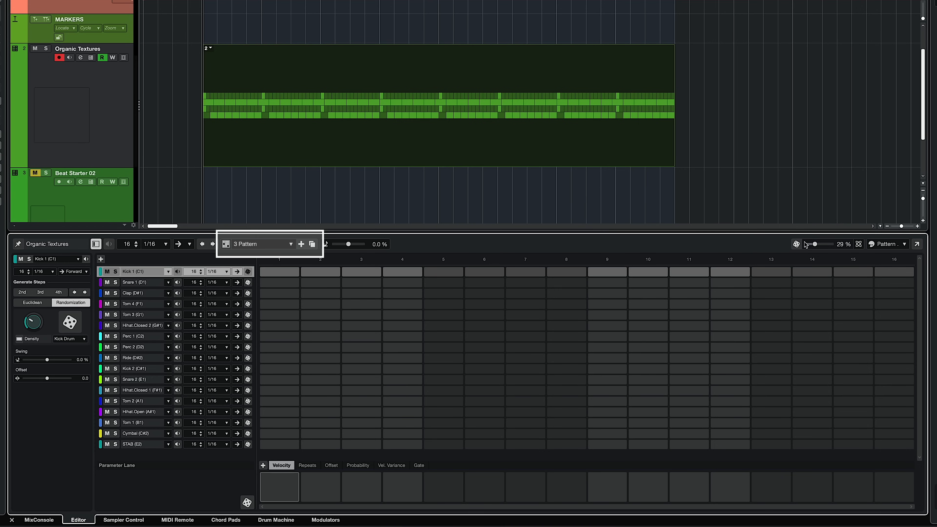
{"action": "left_click", "coordinate": [795, 244]}
{"action": "left_click", "coordinate": [796, 244]}
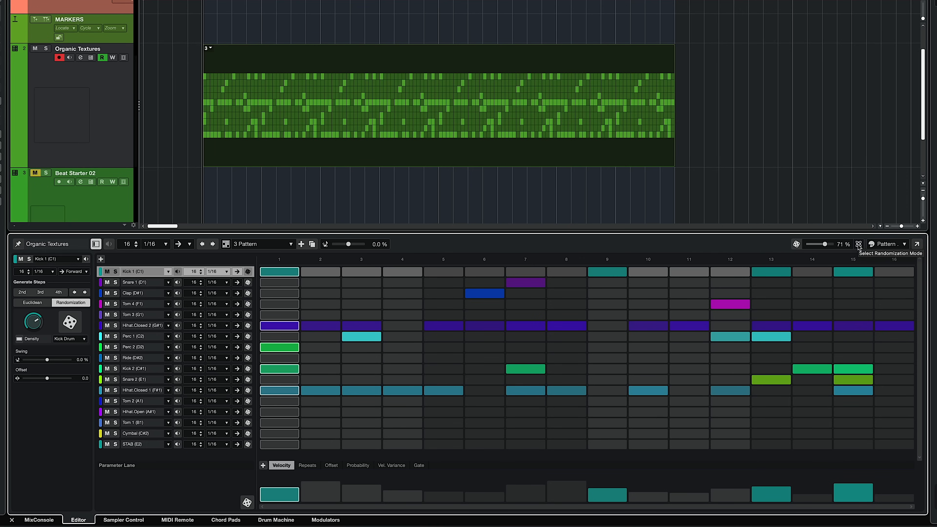
{"action": "left_click", "coordinate": [858, 245]}
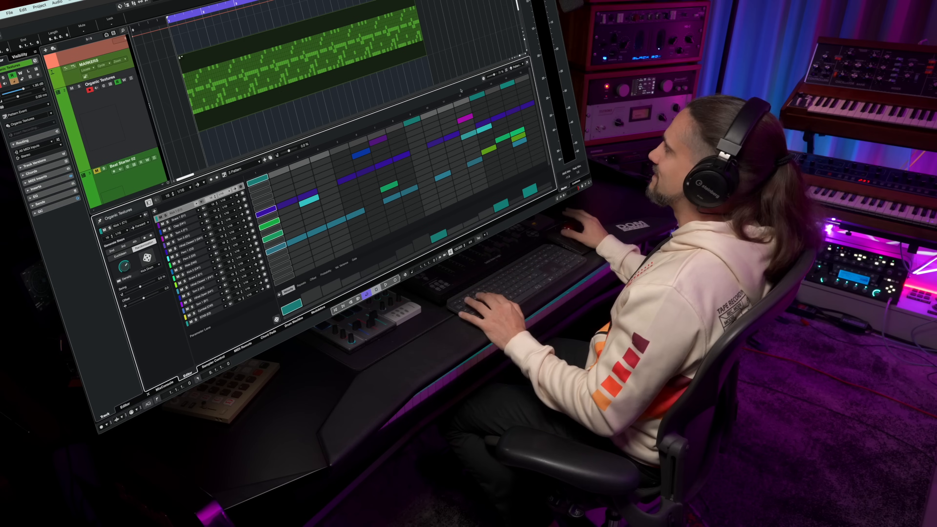
{"action": "key", "text": "space"}
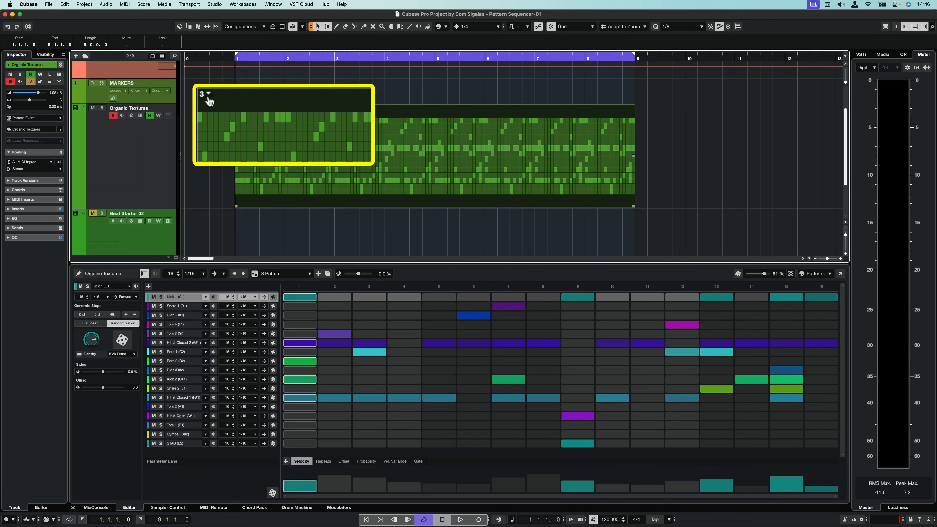
Step: Audition patterns 1, 2 and 3 by switching the pattern event on the Organic Textures track between them during playback
{"action": "left_click", "coordinate": [209, 95]}
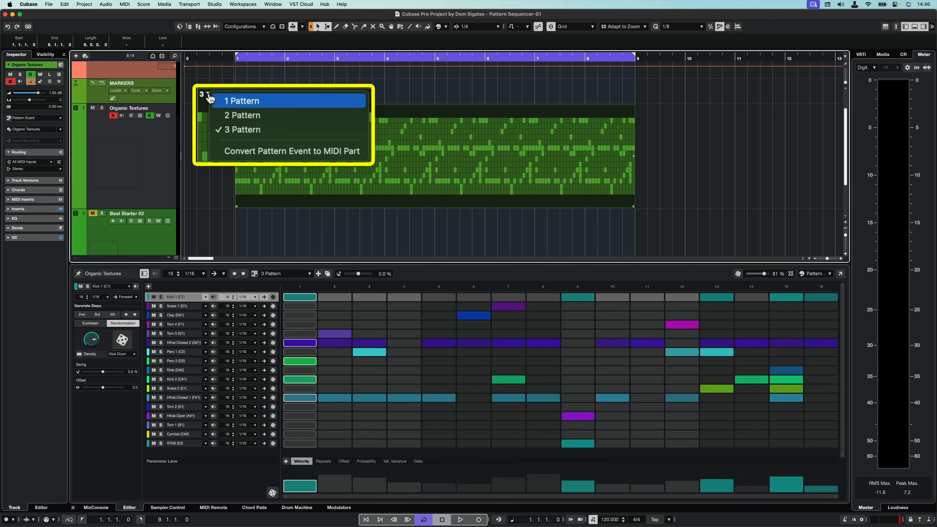
{"action": "left_click", "coordinate": [223, 104]}
{"action": "key", "text": "space"}
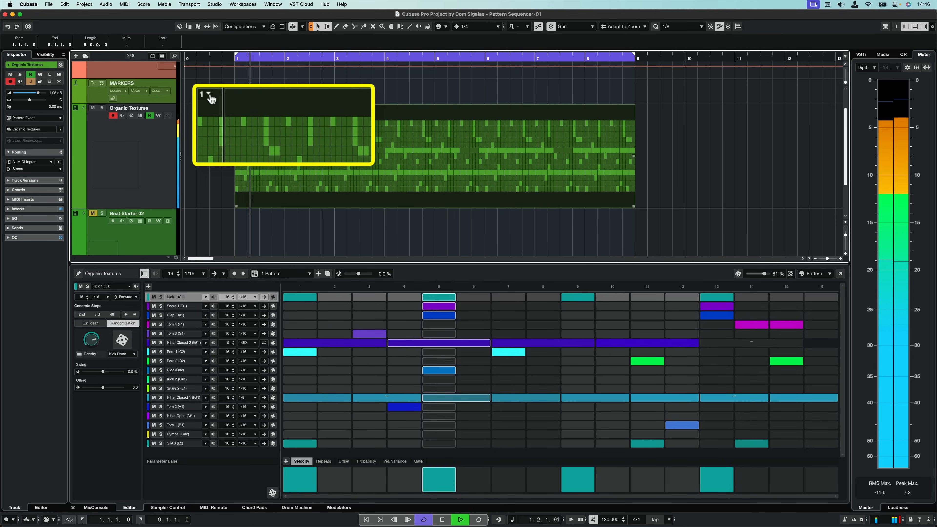
{"action": "left_click", "coordinate": [209, 95]}
{"action": "left_click", "coordinate": [221, 115]}
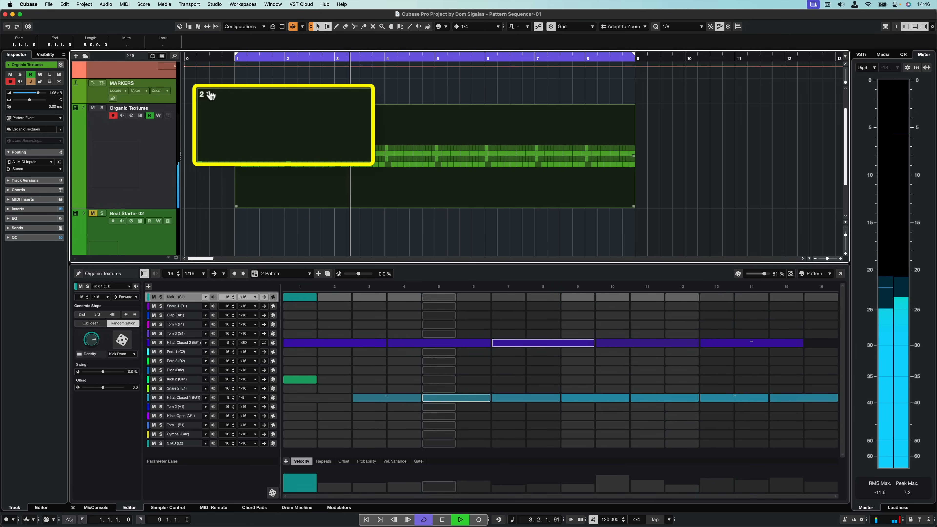
{"action": "left_click", "coordinate": [210, 95]}
{"action": "left_click", "coordinate": [236, 126]}
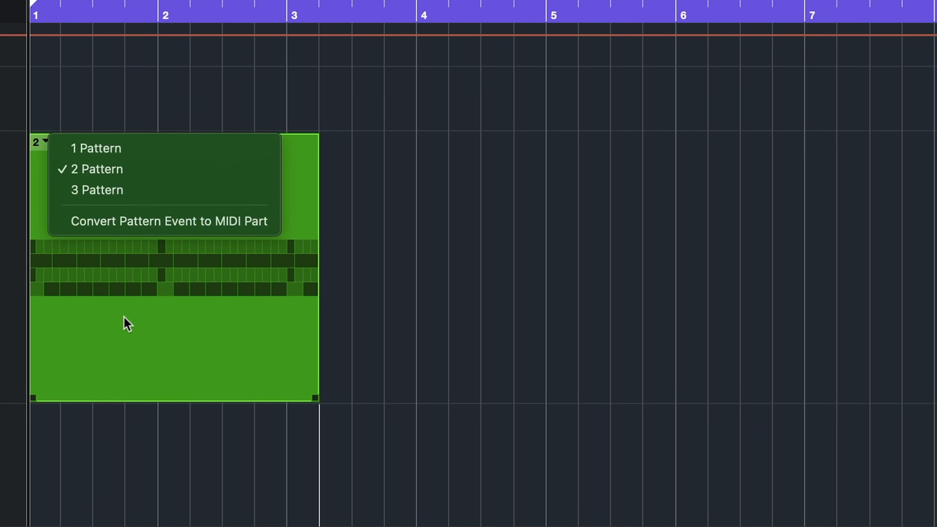
Step: Assign pattern 2 to the shortened event, copy it directly after itself, and assign pattern 1 to the copy
{"action": "left_click", "coordinate": [273, 178]}
{"action": "left_click_drag", "start_coordinate": [114, 327], "coordinate": [391, 280]}
{"action": "left_click", "coordinate": [337, 144]}
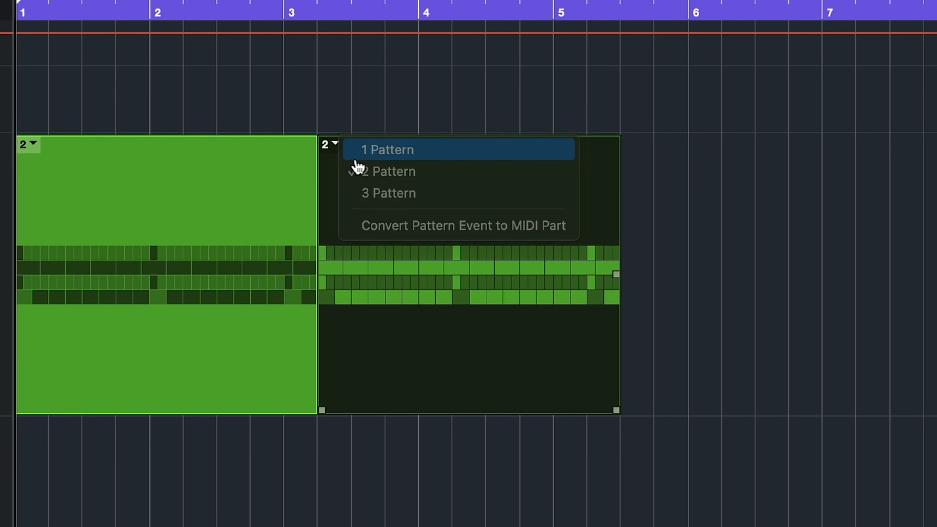
{"action": "left_click", "coordinate": [360, 149]}
Step: Copy the pattern 1 event directly after itself and assign pattern 3 to the new event
{"action": "left_click_drag", "start_coordinate": [418, 310], "coordinate": [730, 263]}
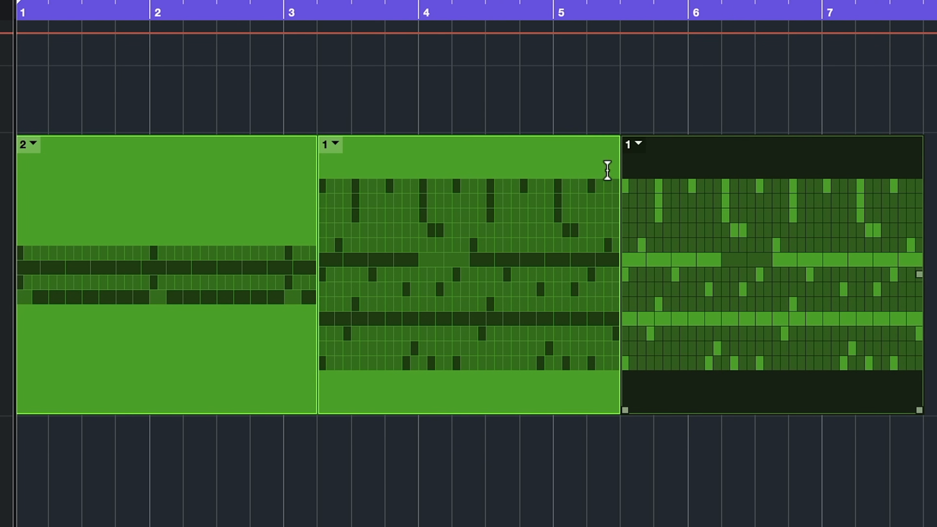
{"action": "left_click", "coordinate": [645, 144]}
{"action": "left_click", "coordinate": [650, 205]}
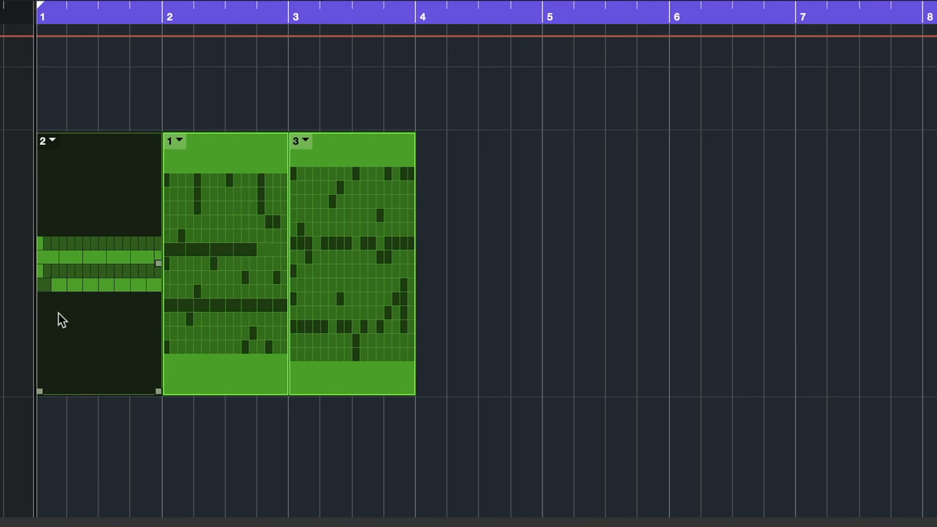
Step: Play the sequence of three pattern events and convert the pattern 3 event at bar 3 to a MIDI part
{"action": "key", "text": "space"}
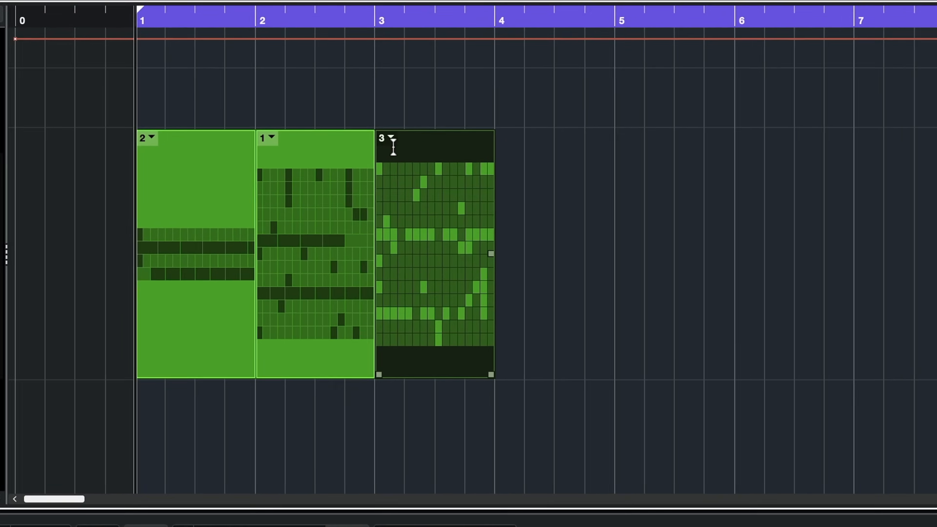
{"action": "left_click", "coordinate": [351, 116]}
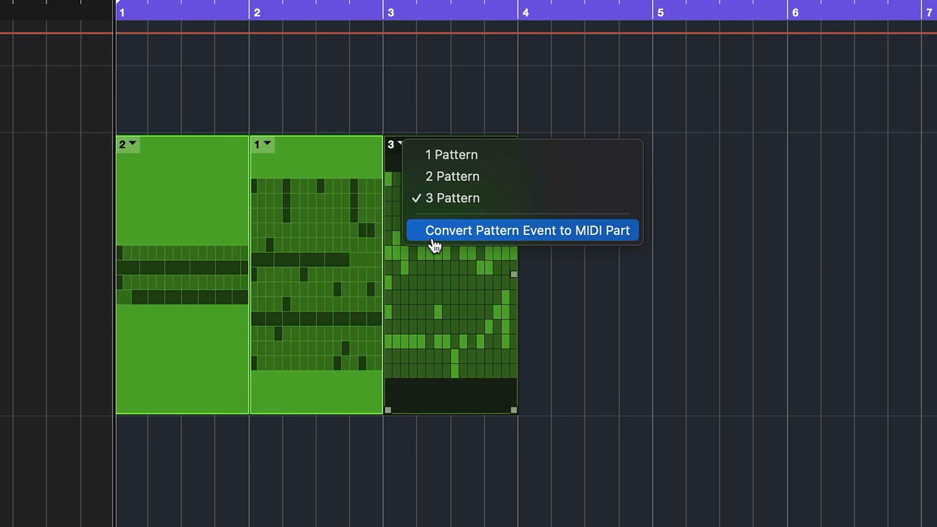
{"action": "left_click", "coordinate": [455, 239]}
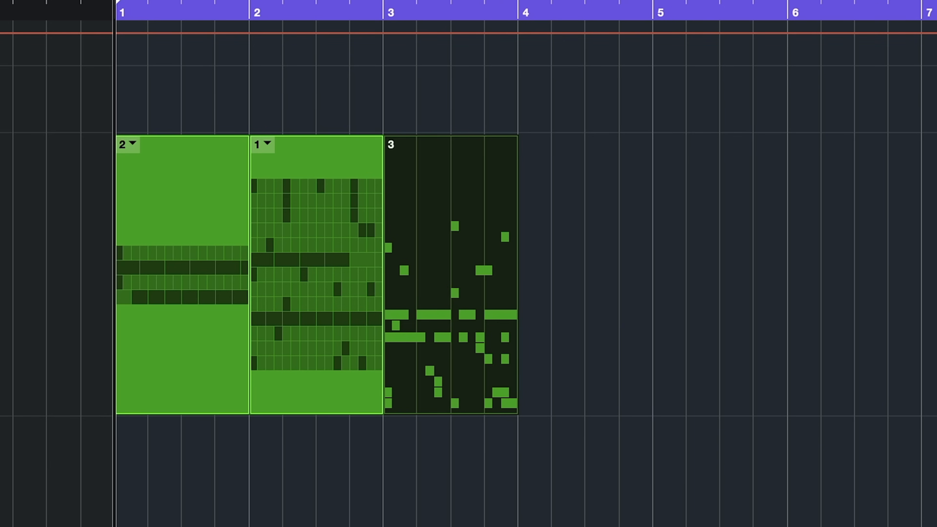